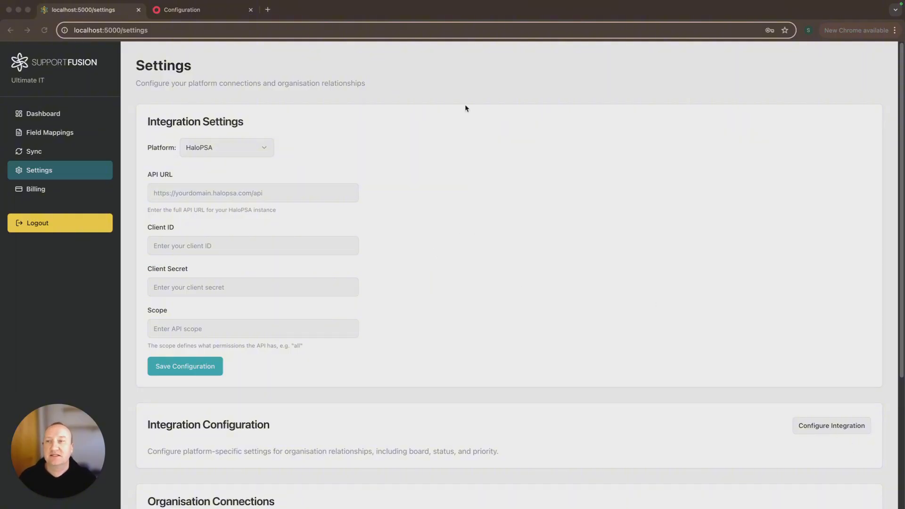
# Switch to HaloPSA and open the HaloPSA API integration from the configuration's advanced features
pyautogui.click(203, 10)
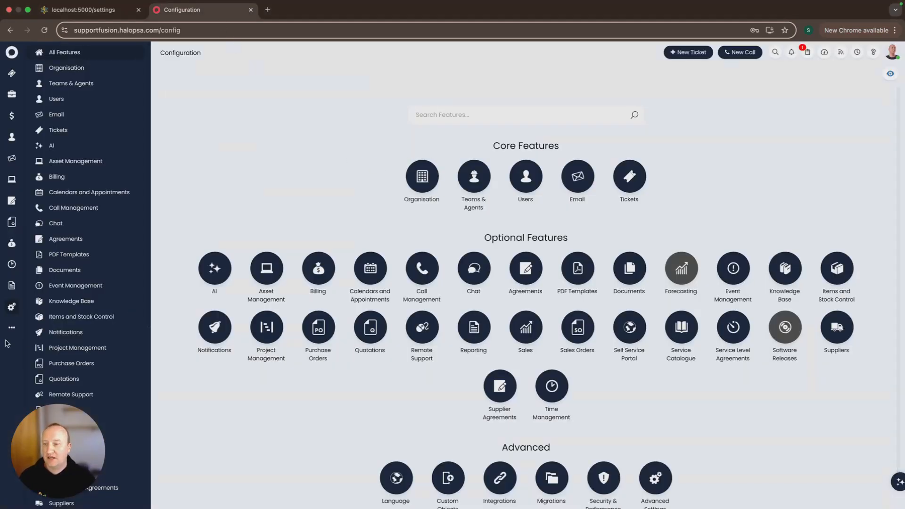
pyautogui.scroll(-1, 495, 447)
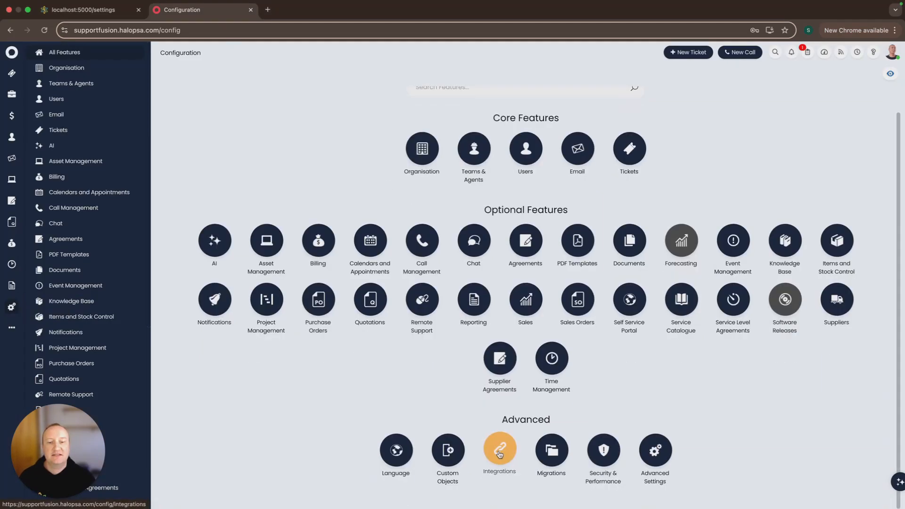
pyautogui.click(497, 447)
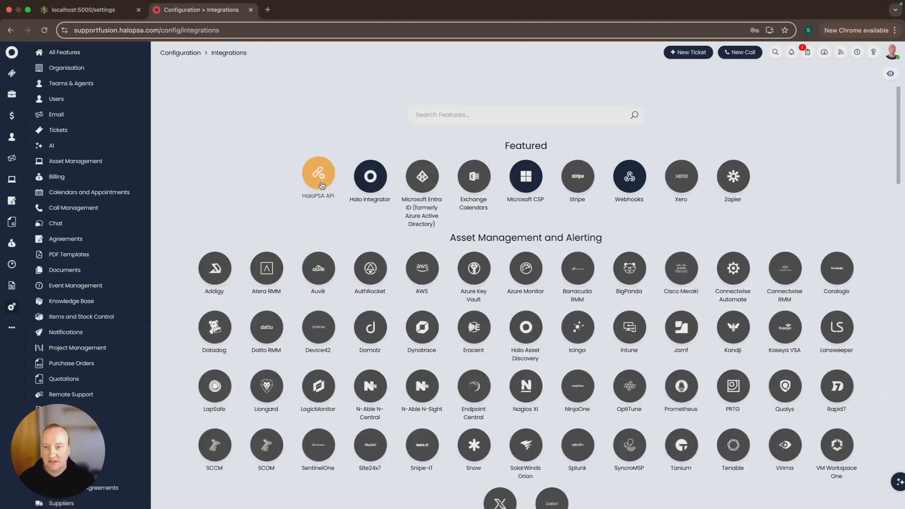
pyautogui.click(327, 162)
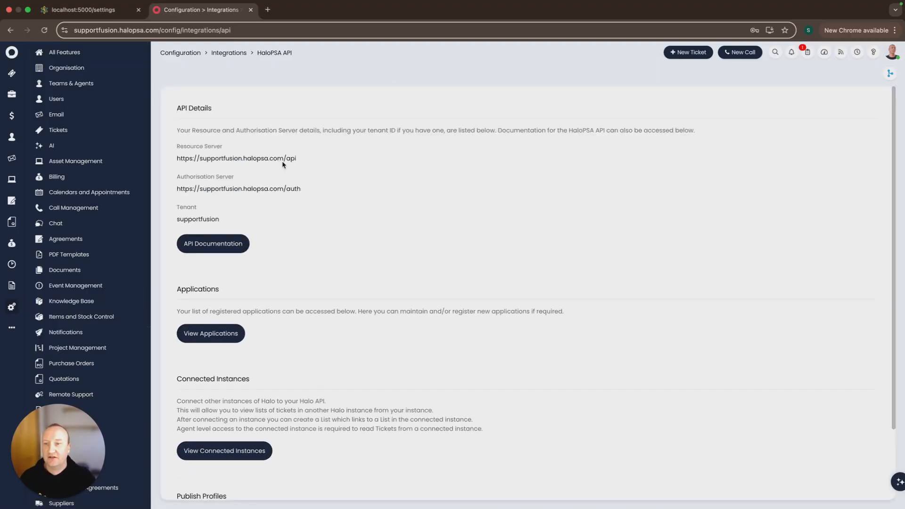
pyautogui.moveTo(297, 159); pyautogui.dragTo(174, 159)
pyautogui.hotkey('ctrl', 'c')
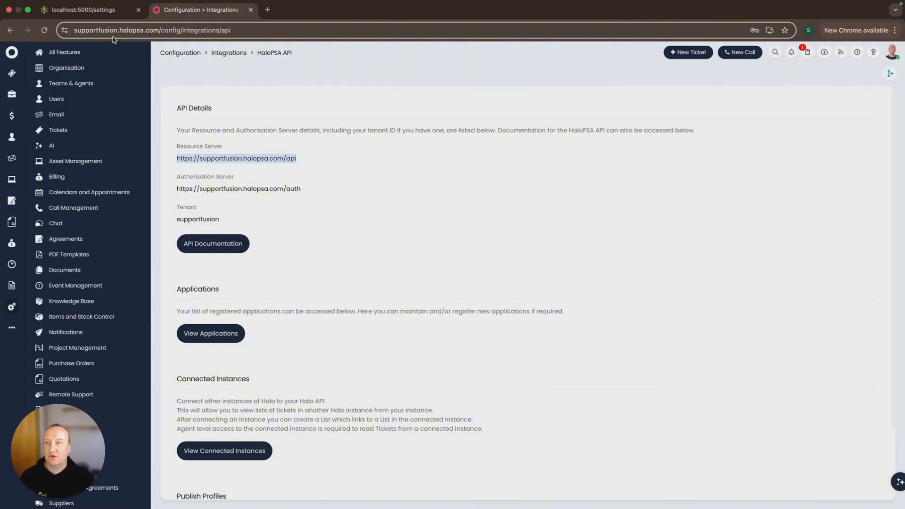
pyautogui.click(102, 13)
pyautogui.click(204, 196)
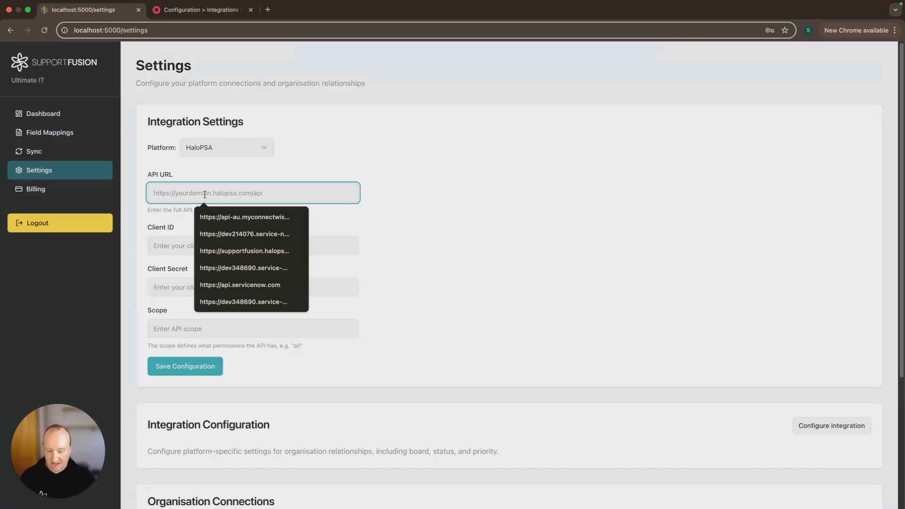
pyautogui.hotkey('ctrl', 'v')
pyautogui.click(536, 178)
# Add a HaloPSA API application named Support Fusion that authenticates with Client ID and Secret (Services)
pyautogui.click(203, 10)
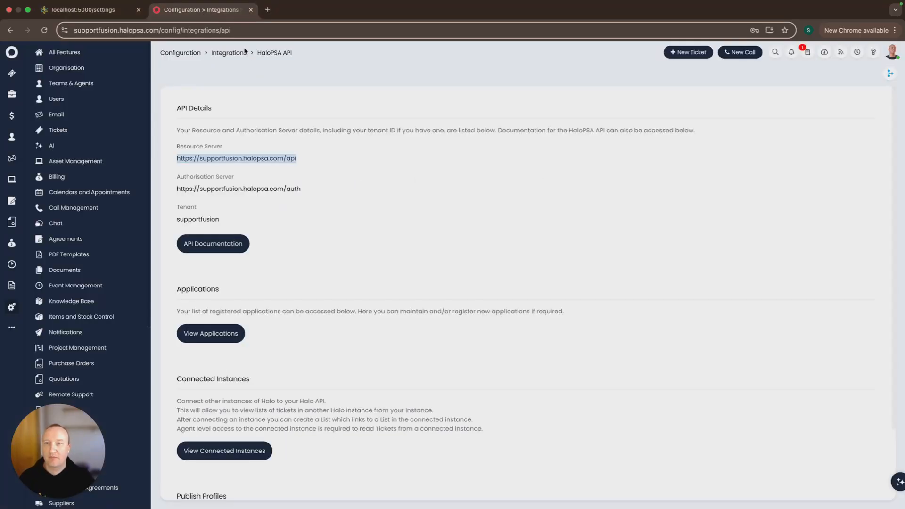
pyautogui.click(425, 188)
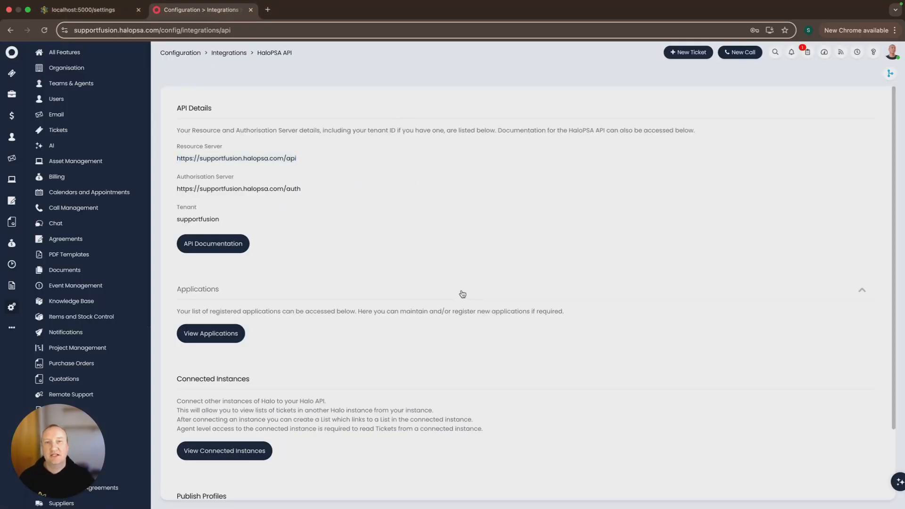
pyautogui.click(208, 339)
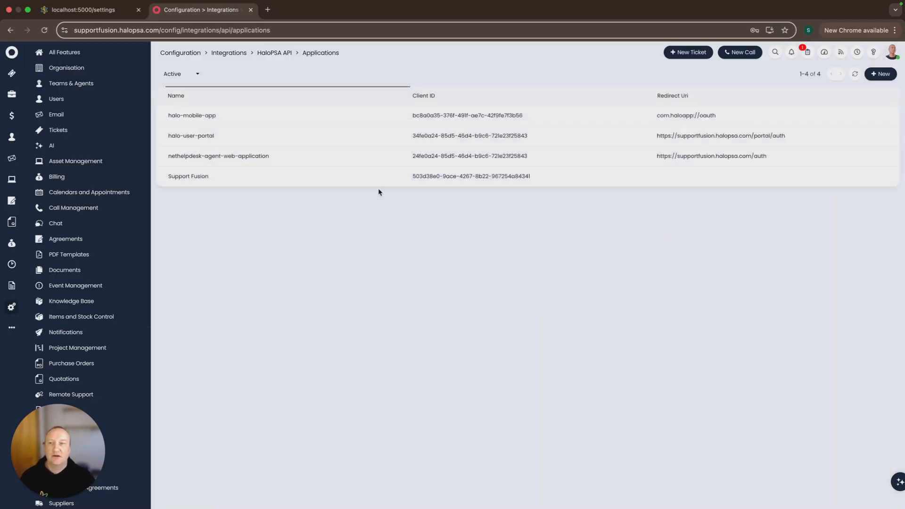
pyautogui.click(881, 74)
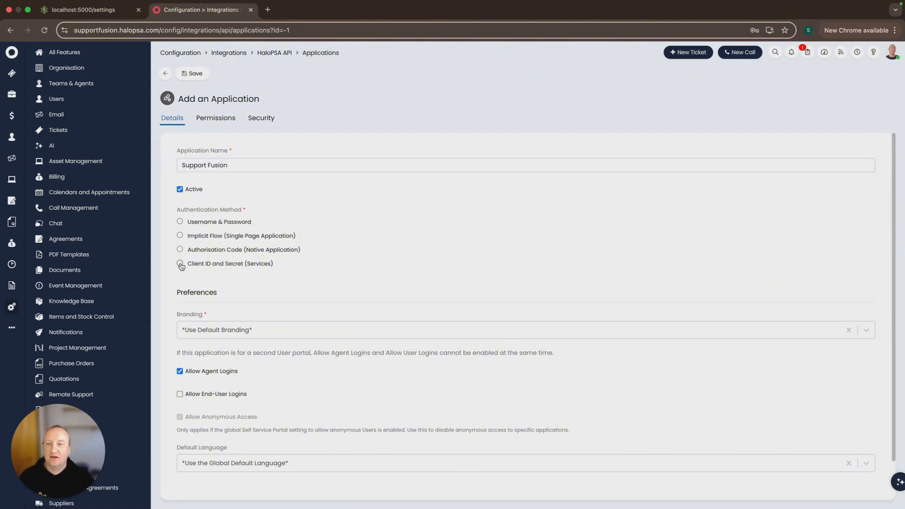
pyautogui.click(180, 263)
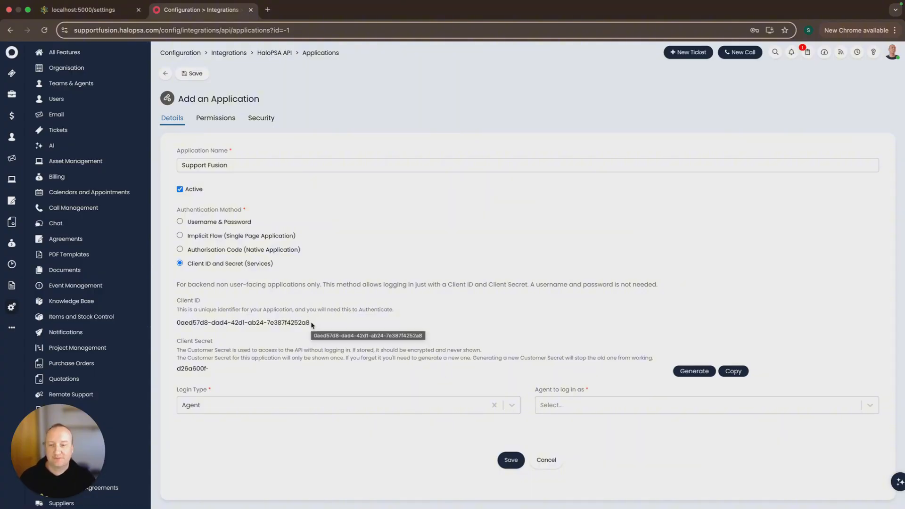
# Copy the new application's client ID into the Client ID field of SupportFusion's integration settings
pyautogui.moveTo(311, 324); pyautogui.dragTo(177, 324)
pyautogui.press('super+c')
pyautogui.click(84, 10)
pyautogui.click(200, 246)
pyautogui.press('super+v')
pyautogui.click(217, 79)
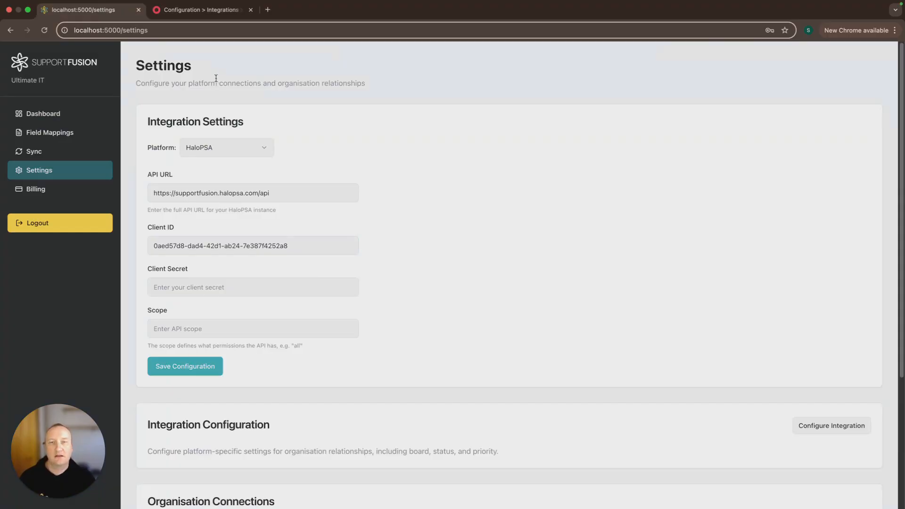
# Copy the application's client secret from HaloPSA into the Client Secret field of SupportFusion's integration settings
pyautogui.click(188, 10)
pyautogui.click(734, 372)
pyautogui.click(90, 10)
pyautogui.click(253, 287)
pyautogui.press('super+v')
pyautogui.click(453, 256)
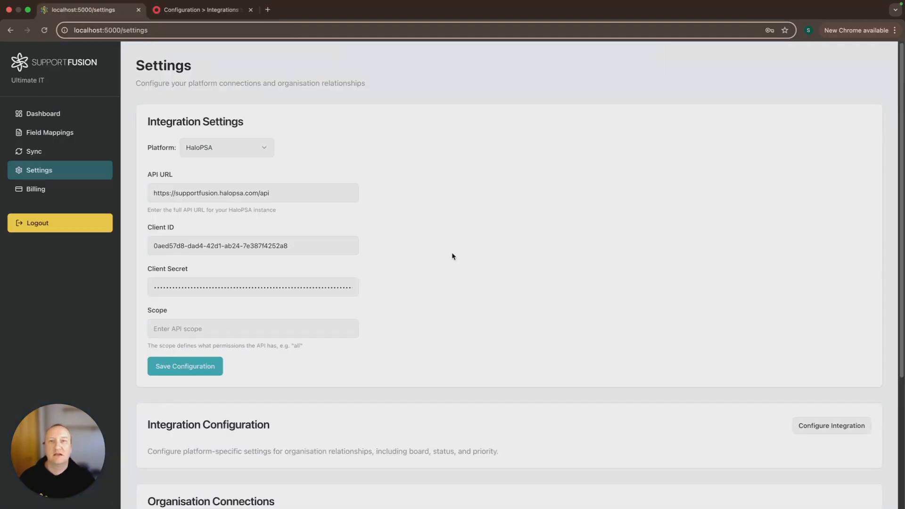
# Set the HaloPSA application to log in as an Agent with the last listed agent, and grant it the all:standard permission
pyautogui.click(198, 10)
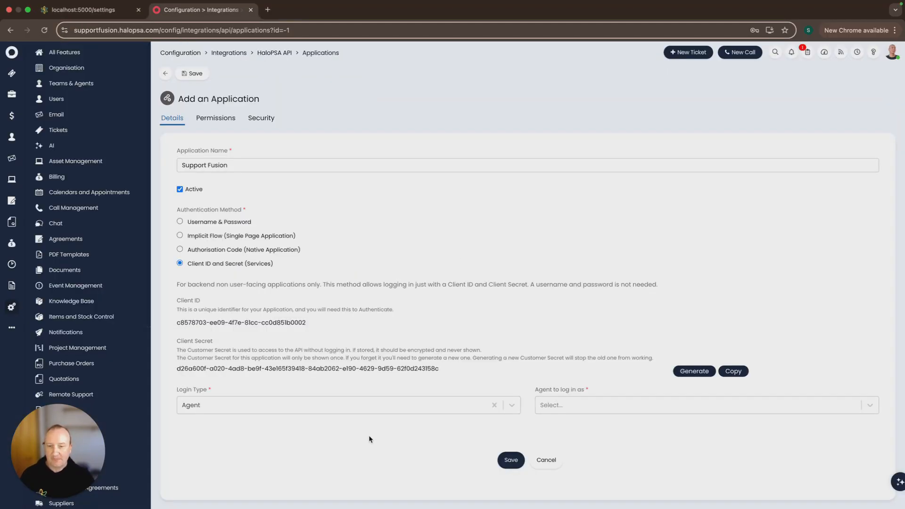
pyautogui.click(278, 409)
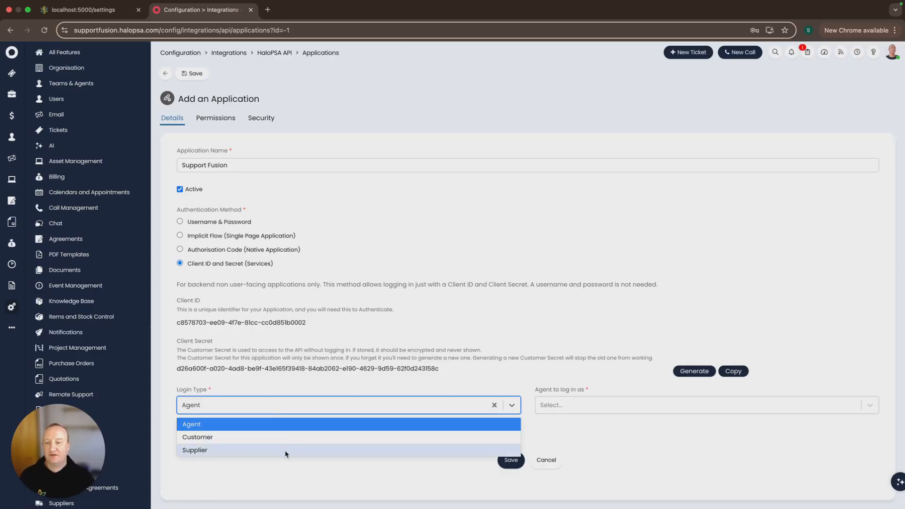
pyautogui.click(281, 424)
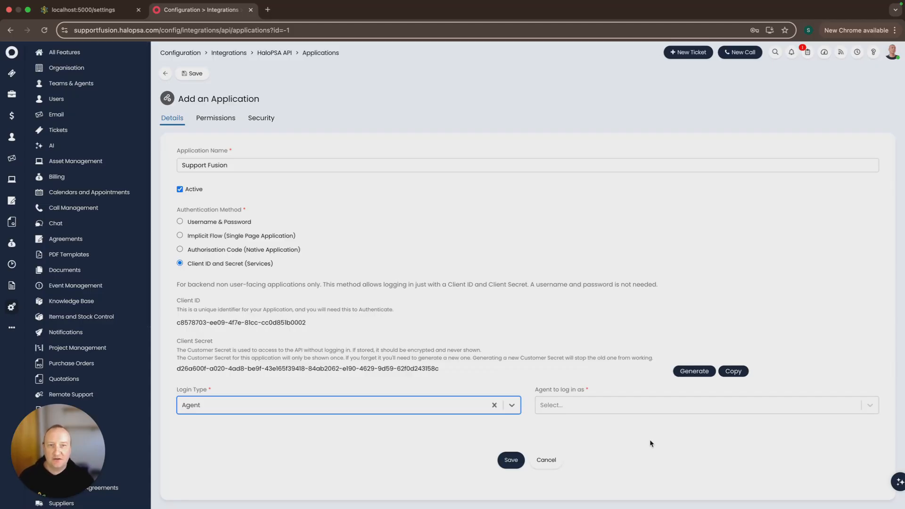
pyautogui.click(619, 411)
pyautogui.scroll(-5, 666, 428)
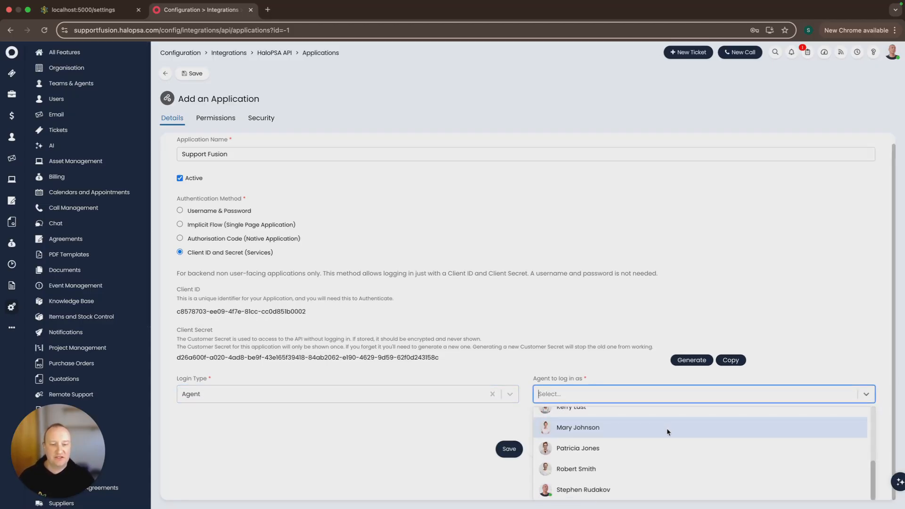
pyautogui.click(587, 493)
pyautogui.click(365, 446)
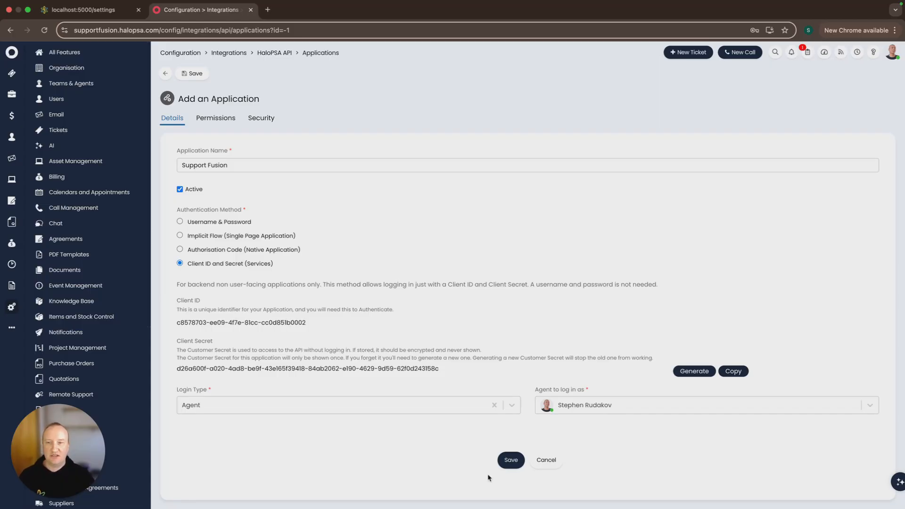
pyautogui.click(210, 123)
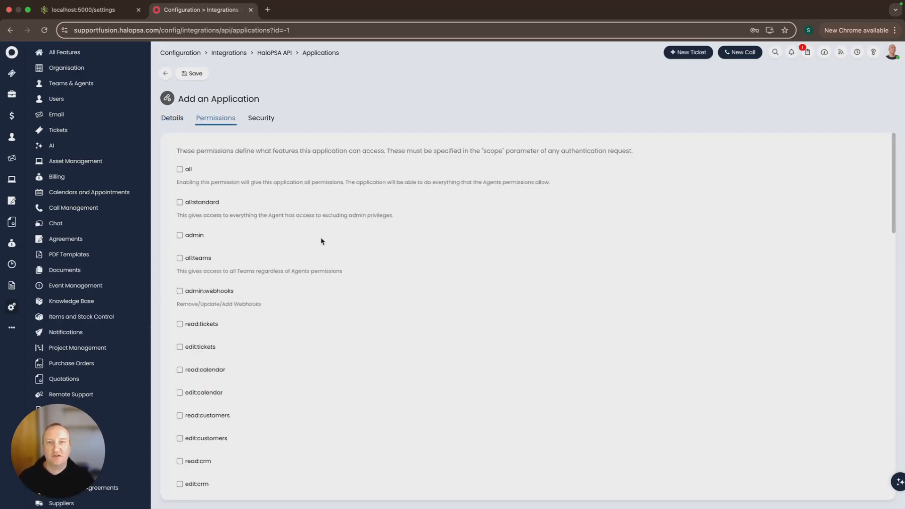
pyautogui.click(180, 203)
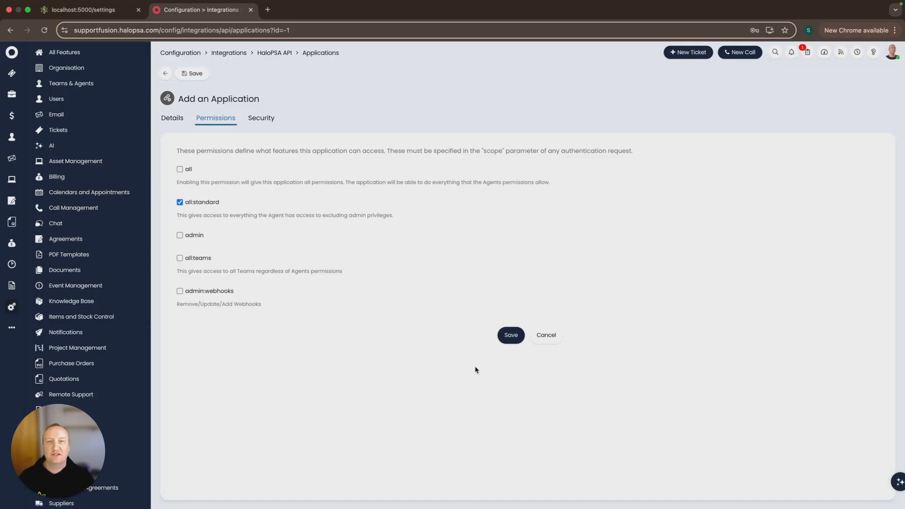
# Return to SupportFusion, save the HaloPSA integration settings and test the connection
pyautogui.hotkey('ctrl', 'shift', 'Tab')
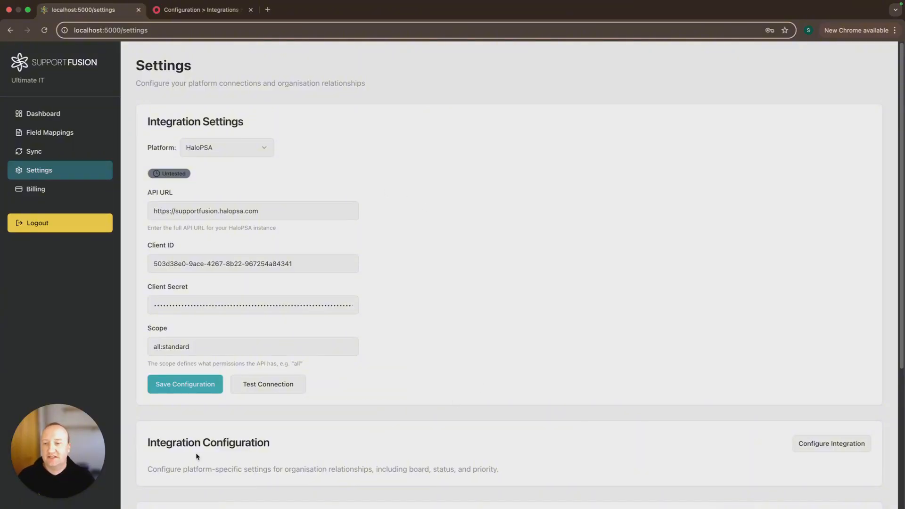
pyautogui.click(185, 385)
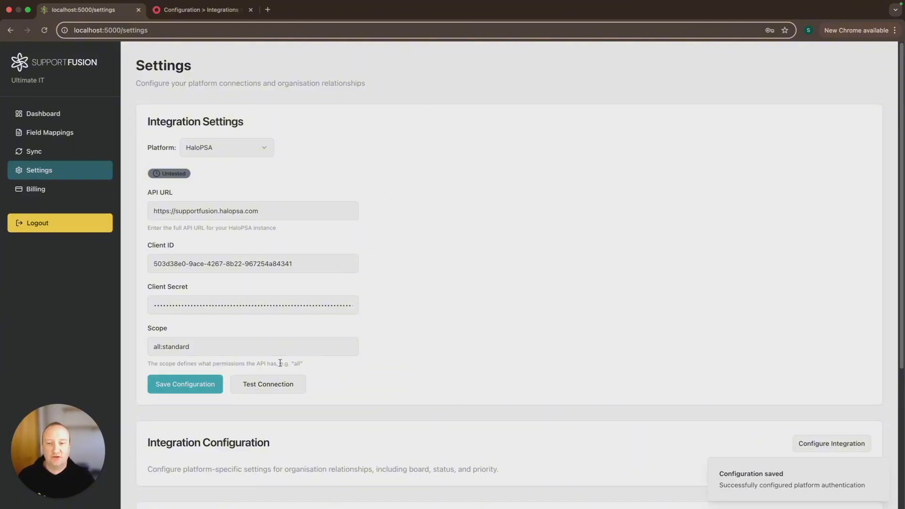
pyautogui.click(268, 384)
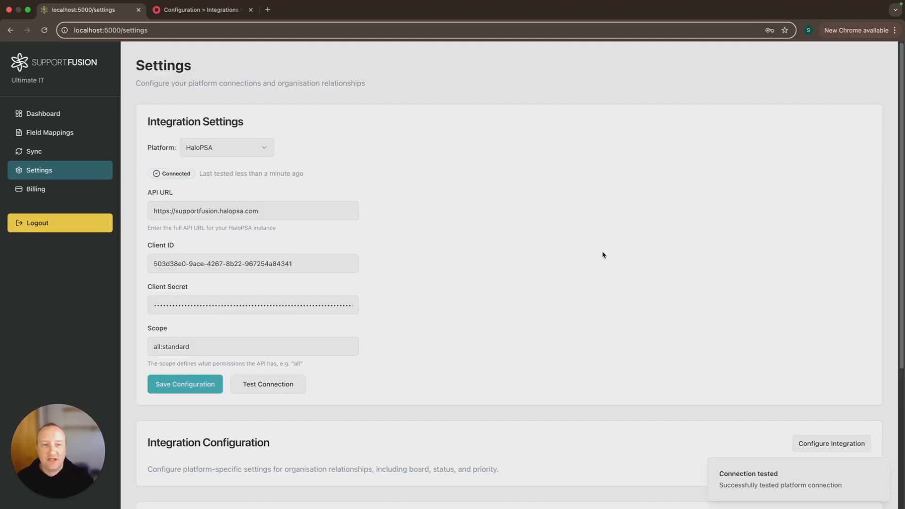
# Open the integration configuration and select the Ultimate IT ↔ BHP organisation relationship
pyautogui.click(823, 447)
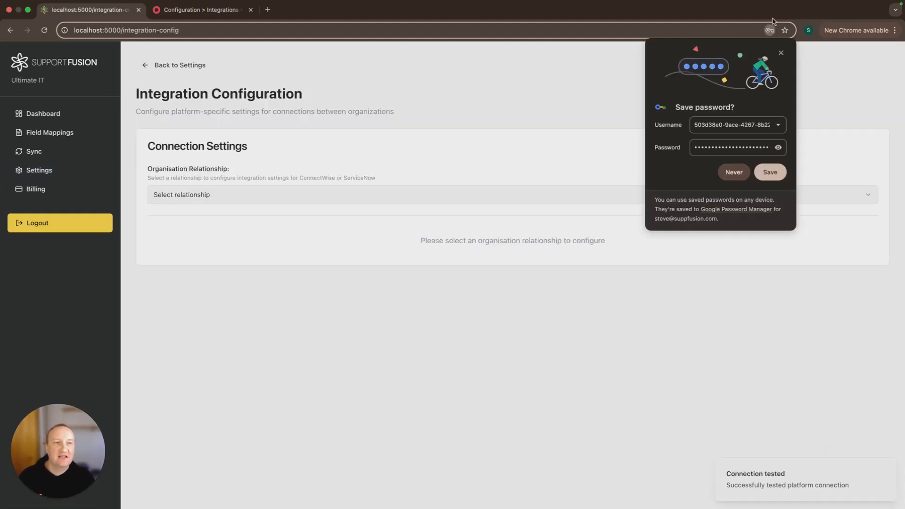
pyautogui.click(785, 52)
pyautogui.click(325, 201)
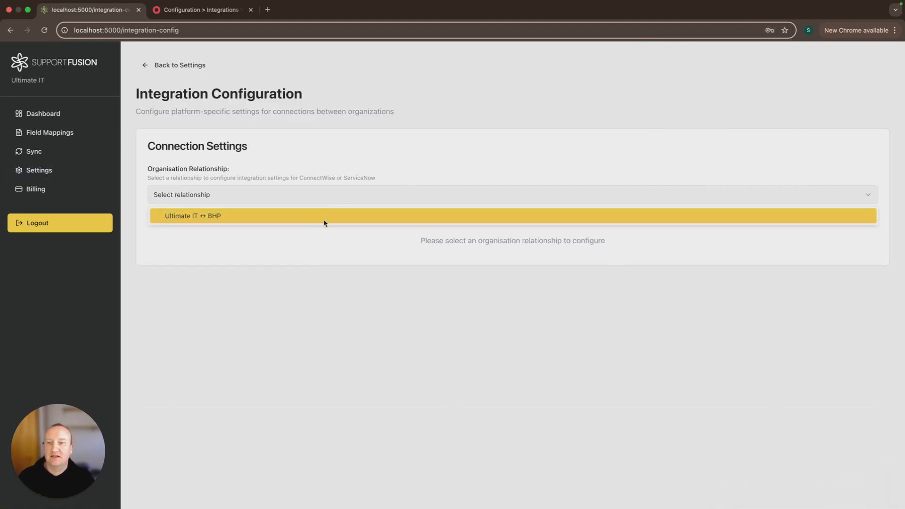
pyautogui.click(325, 218)
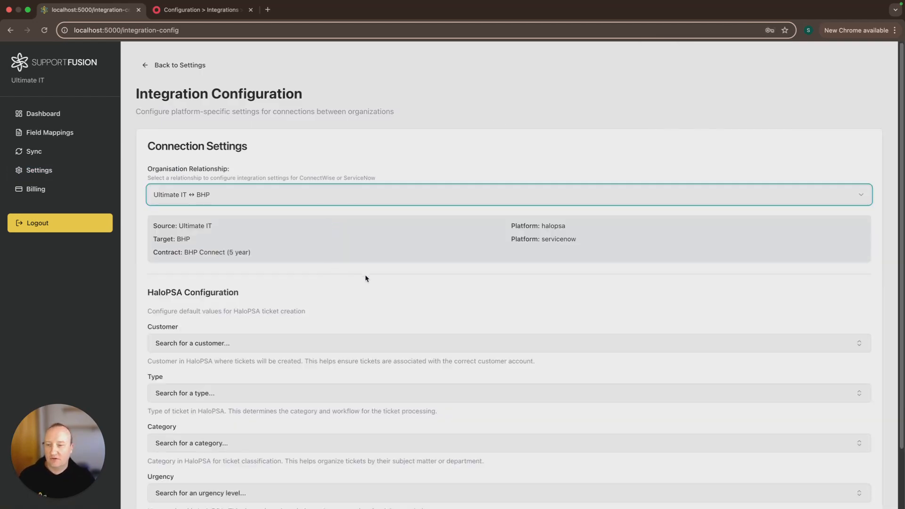
# Set the default HaloPSA ticket customer to BHP and the ticket type to Incident
pyautogui.scroll(-3, 357, 282)
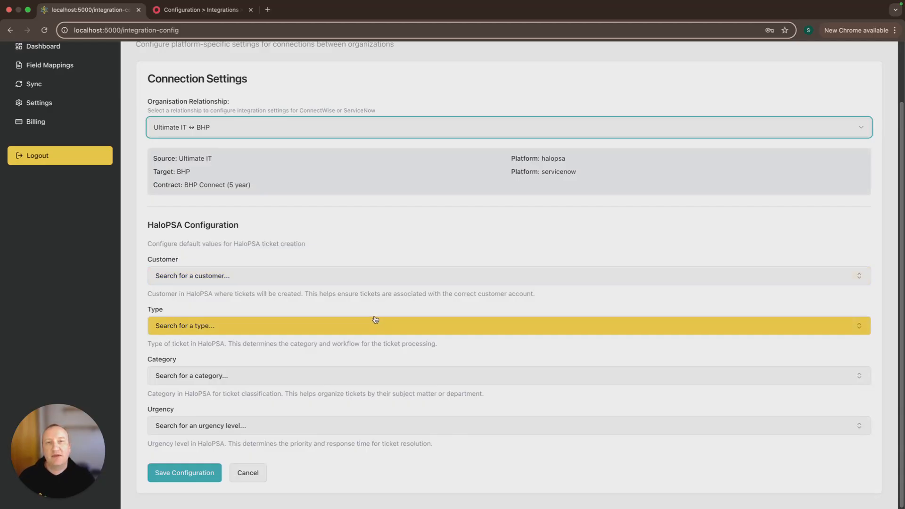
pyautogui.click(366, 283)
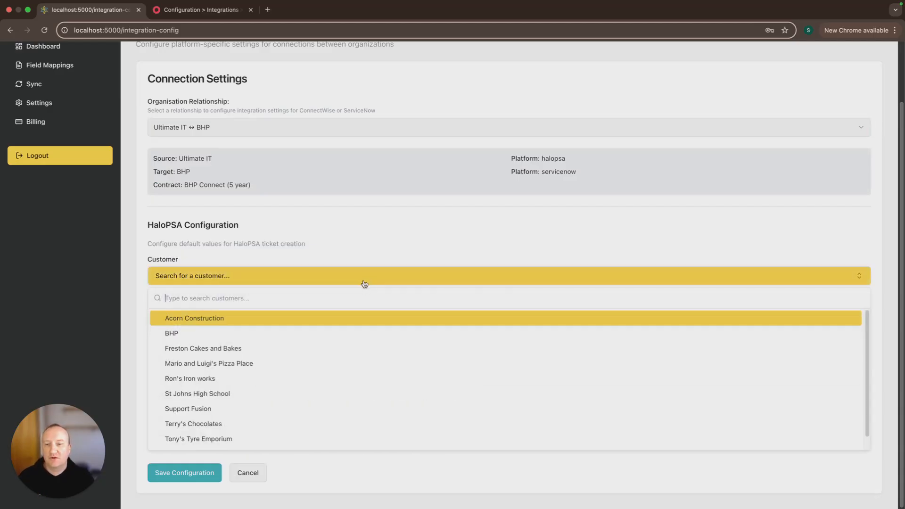
pyautogui.click(214, 336)
pyautogui.click(213, 327)
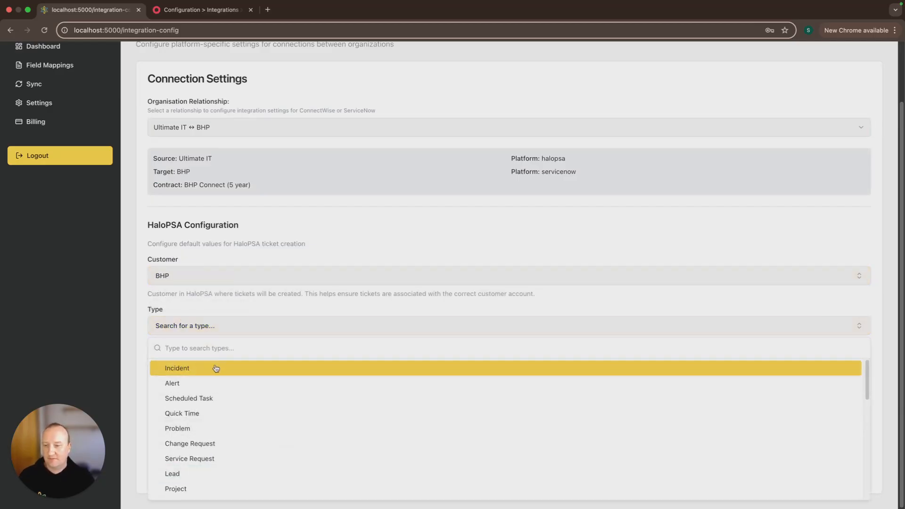
pyautogui.click(215, 368)
# Set the default ticket category to Business Applications and the urgency to High, and save the configuration
pyautogui.click(207, 376)
pyautogui.scroll(-3, 276, 309)
pyautogui.click(248, 299)
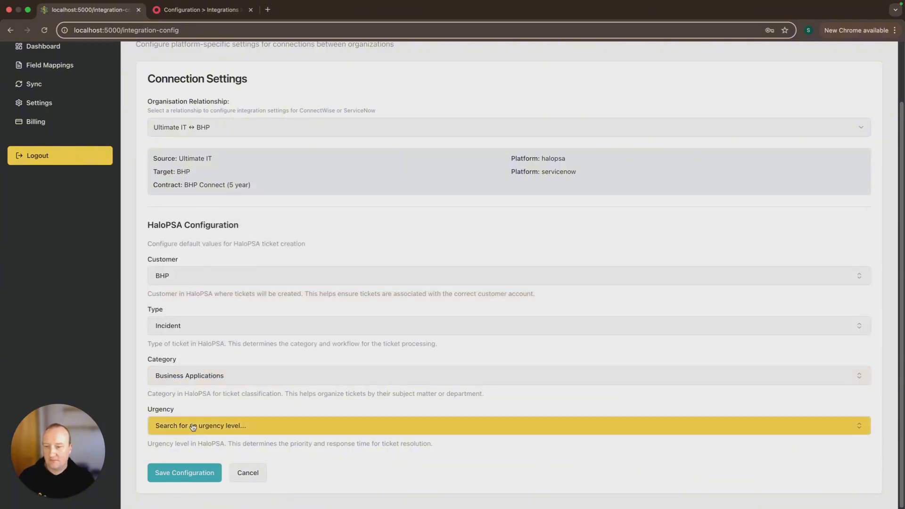
pyautogui.click(193, 427)
pyautogui.click(178, 333)
pyautogui.click(189, 473)
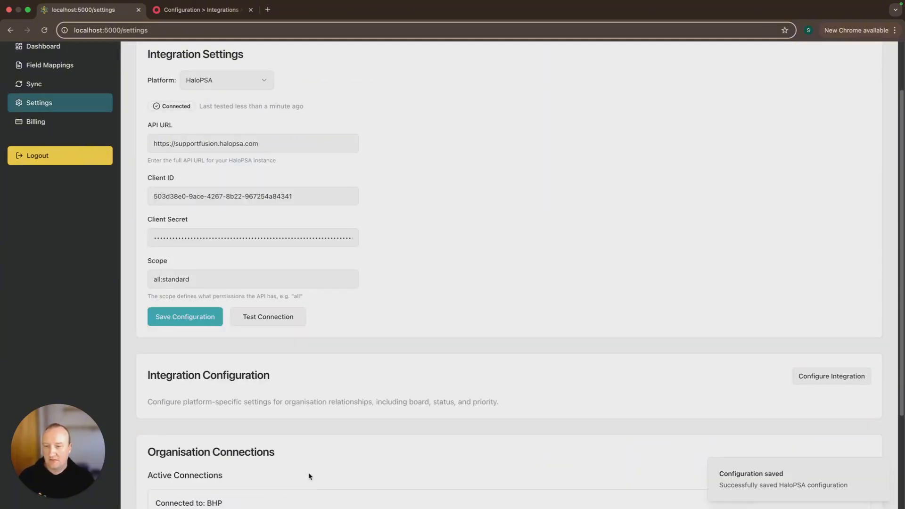
# Reopen the integration configuration and review the saved HaloPSA defaults for the Ultimate IT ↔ BHP relationship
pyautogui.click(811, 381)
pyautogui.scroll(-3, 579, 415)
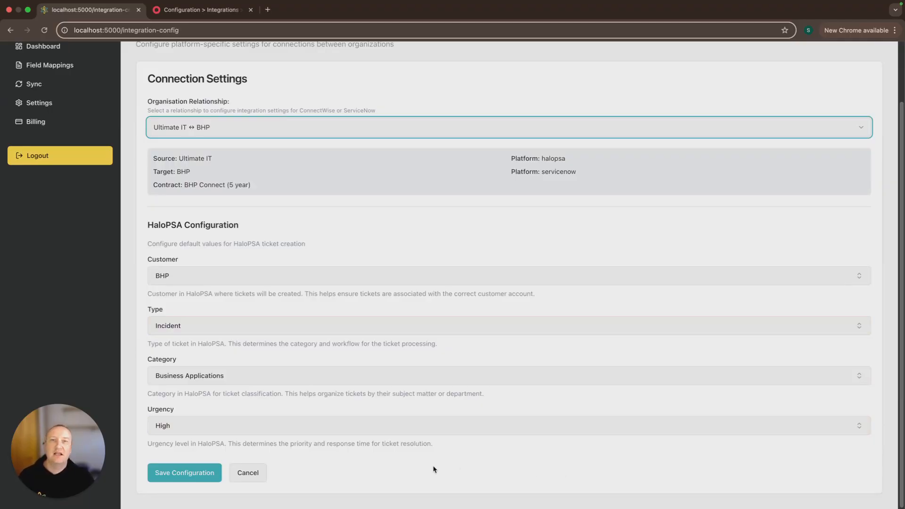
pyautogui.scroll(3, 433, 469)
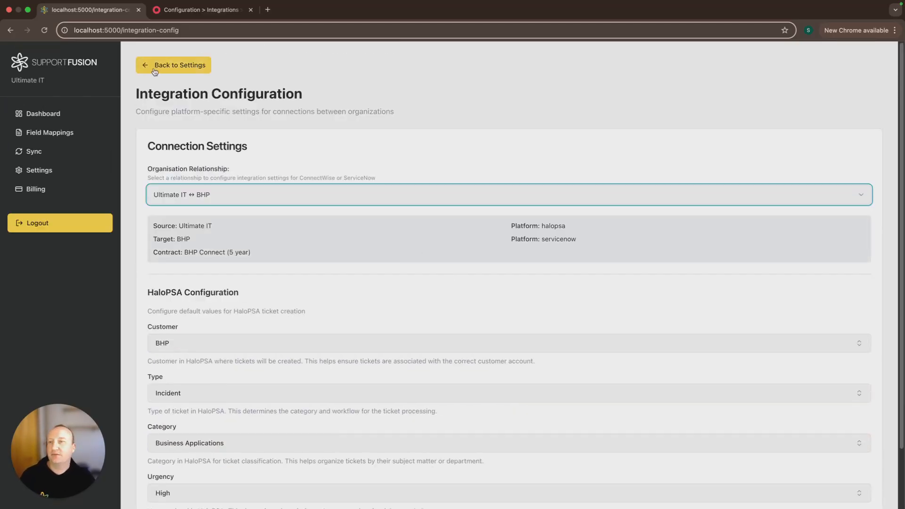
# Switch to HaloPSA, open the Windows 11 script error ticket and examine its type, status and category
pyautogui.click(178, 10)
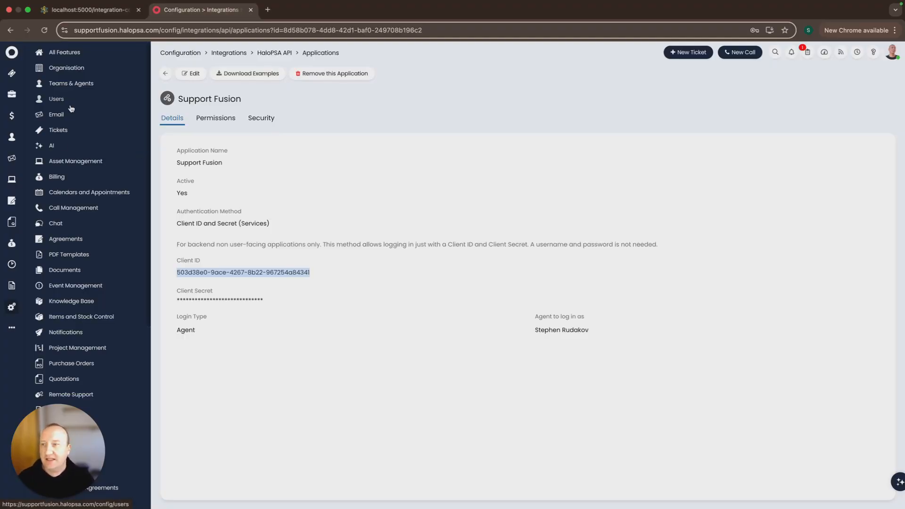
pyautogui.click(9, 77)
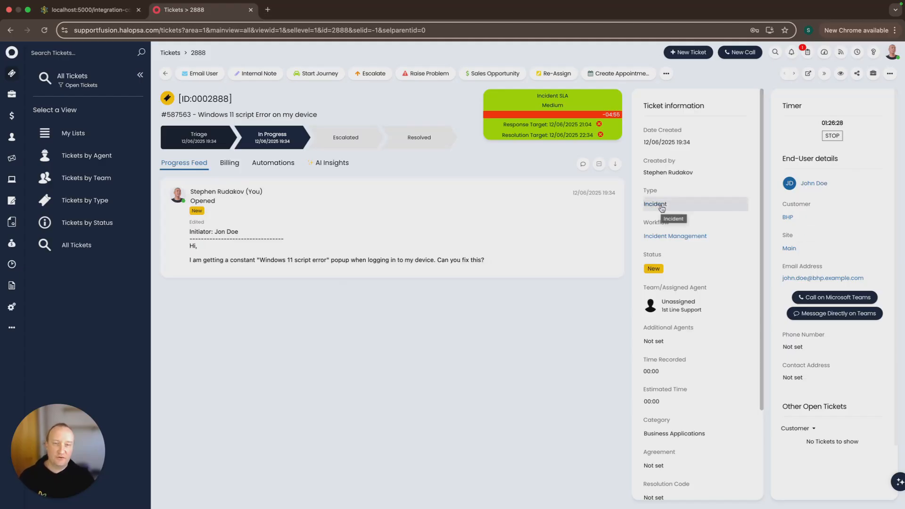
pyautogui.scroll(-1, 681, 322)
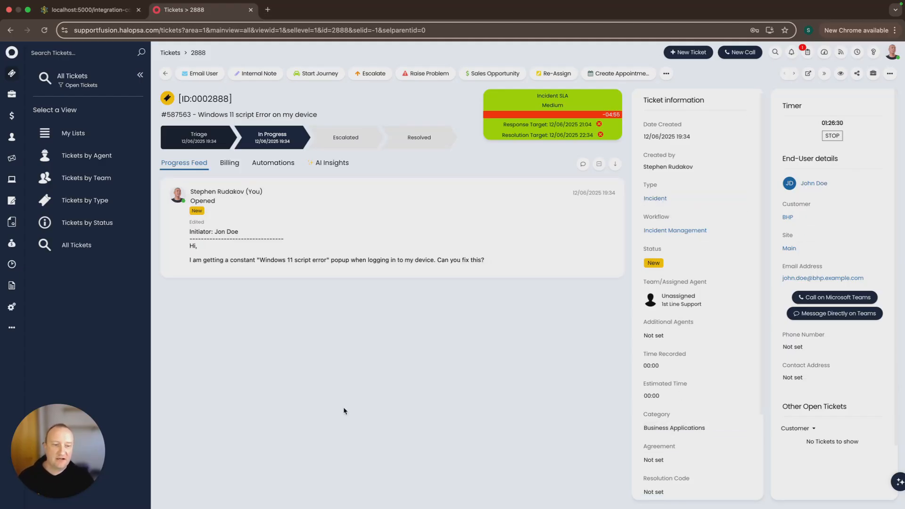